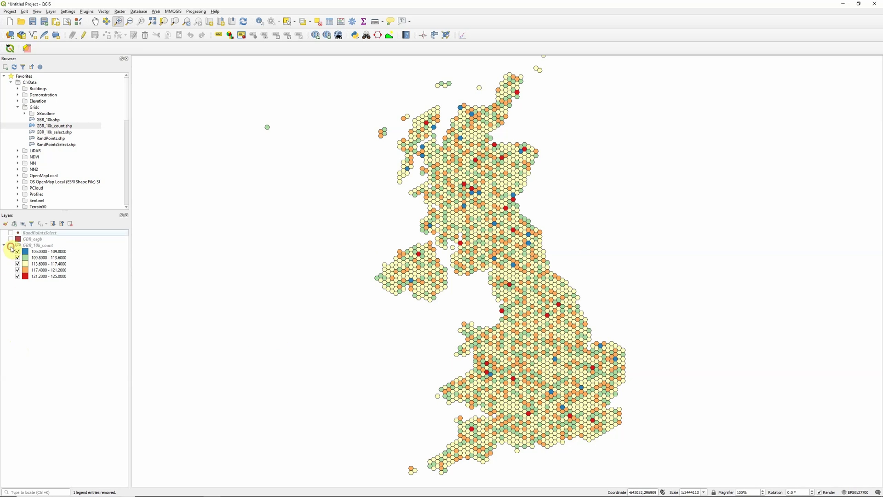
# - Hide GBR_10k_count and display the GBR_osgb outline with RandPointsSelect points drawn above it
pyautogui.click(10, 245)
pyautogui.click(11, 239)
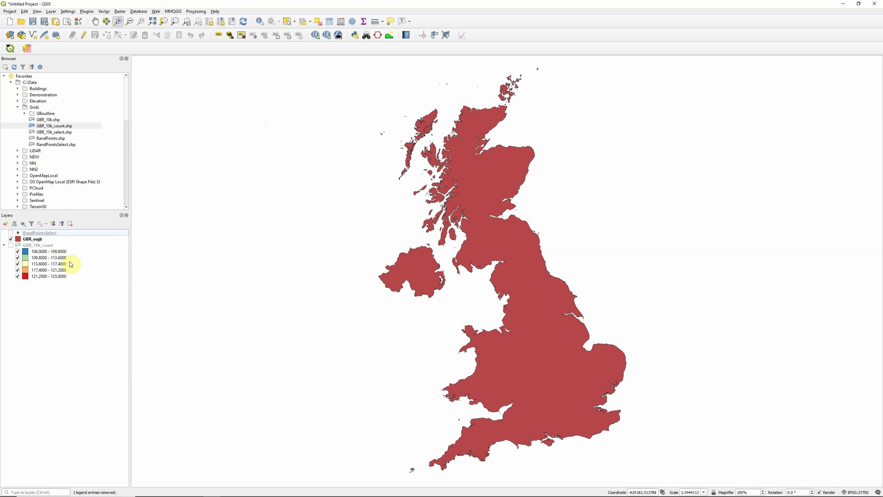
pyautogui.click(11, 233)
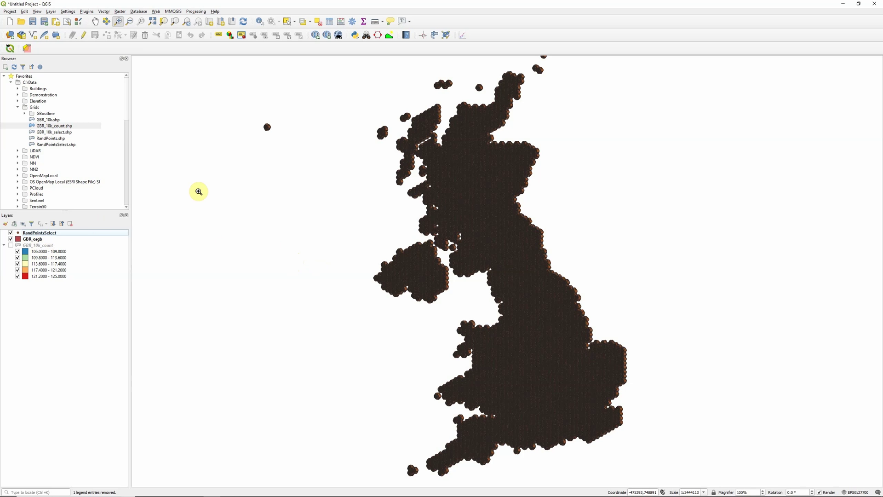
pyautogui.click(86, 11)
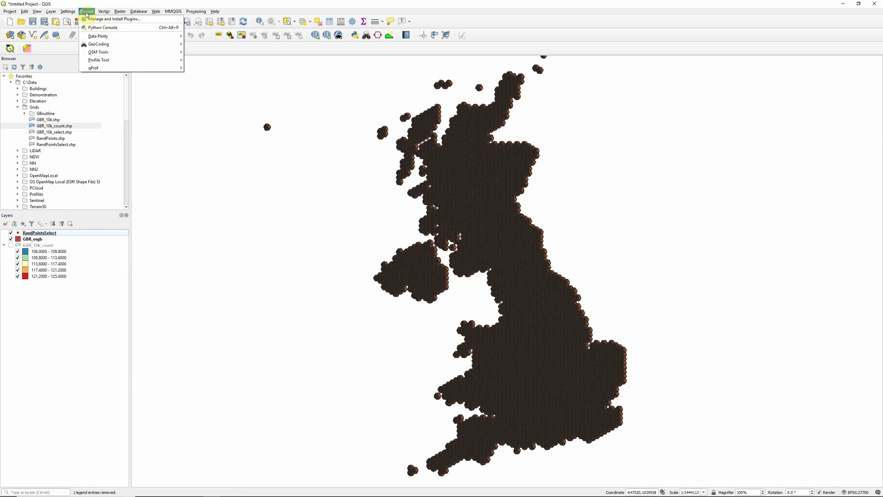
pyautogui.click(98, 19)
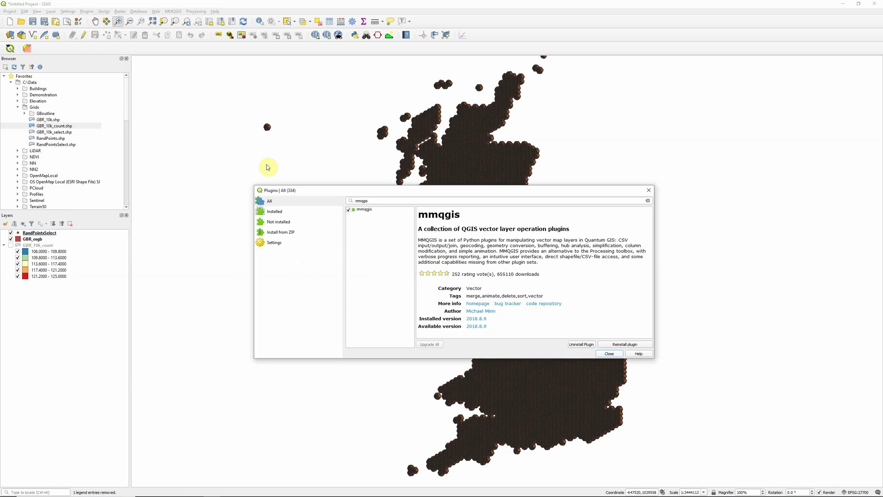
pyautogui.doubleClick(381, 201)
pyautogui.write('mmqgi')
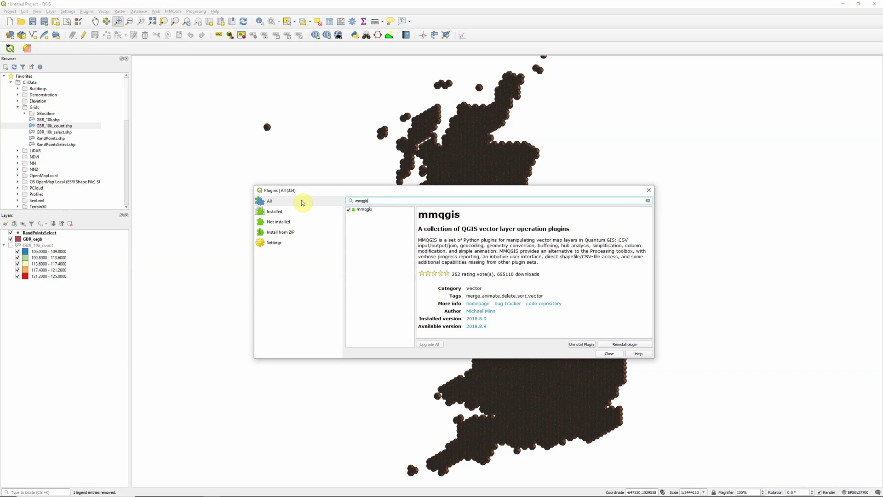
pyautogui.click(365, 211)
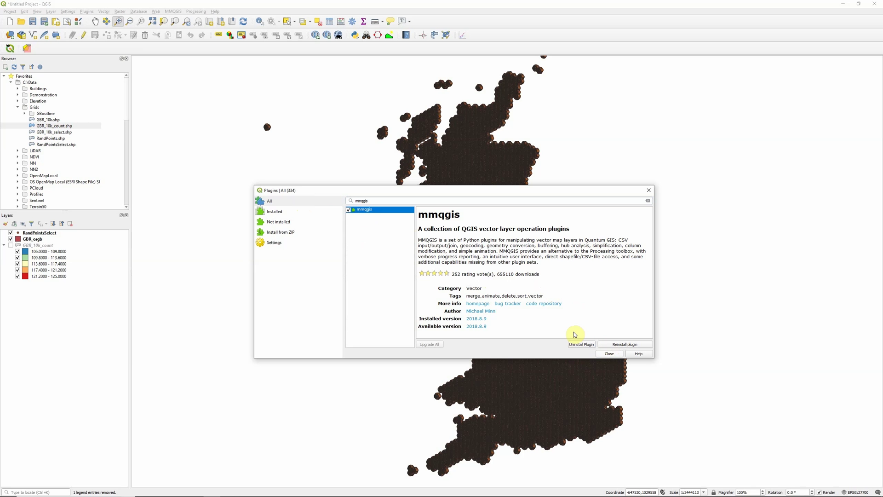
pyautogui.click(609, 355)
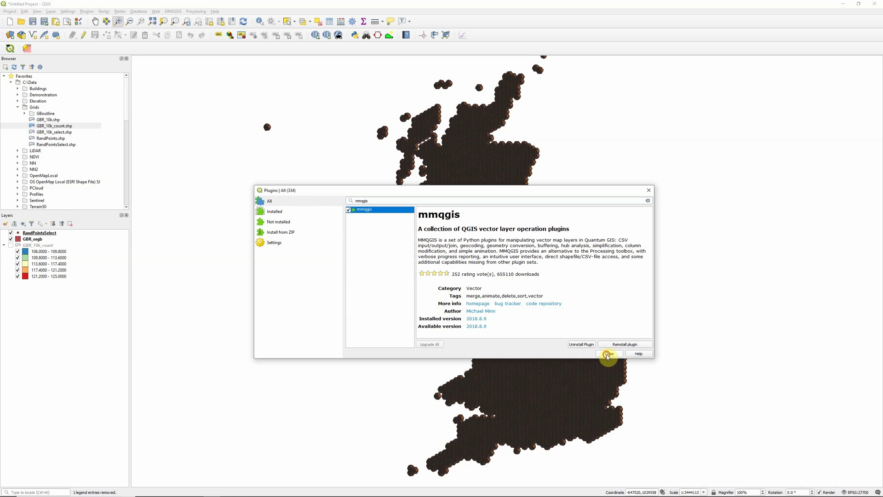
# - Open the mmqgis Create Grid Layer dialog from the MMQGIS Create menu
pyautogui.click(174, 12)
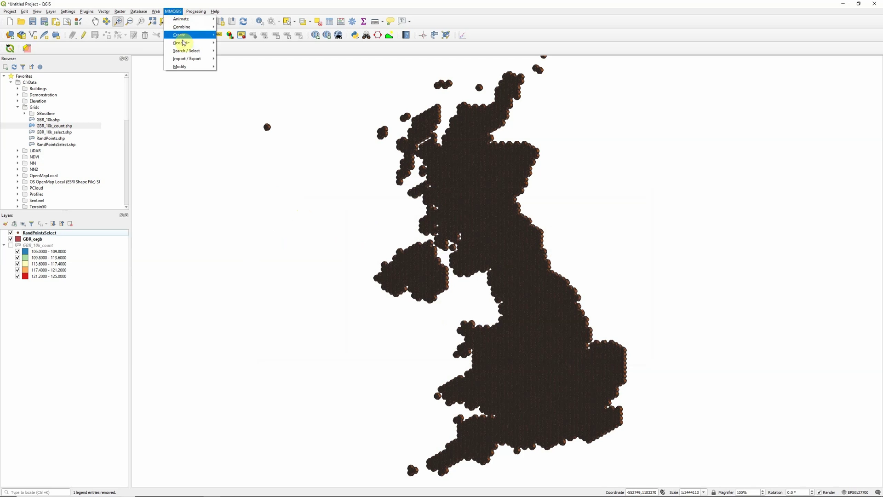
pyautogui.moveTo(184, 45)
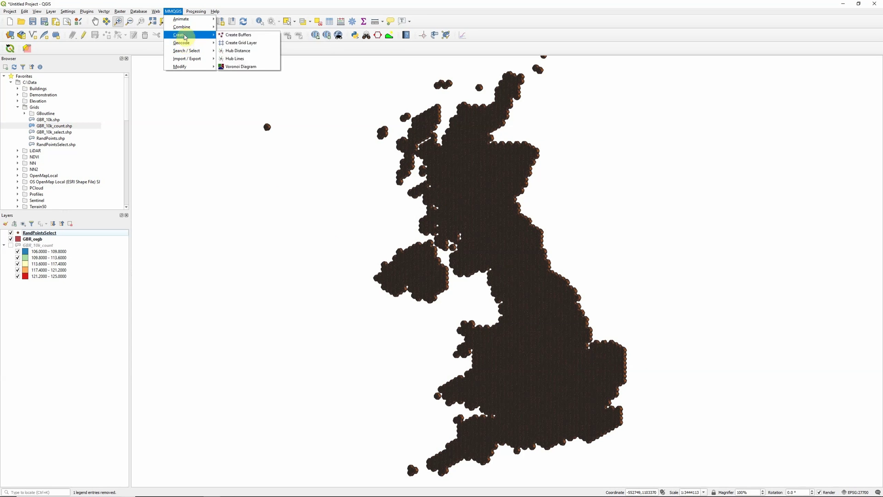
pyautogui.click(241, 45)
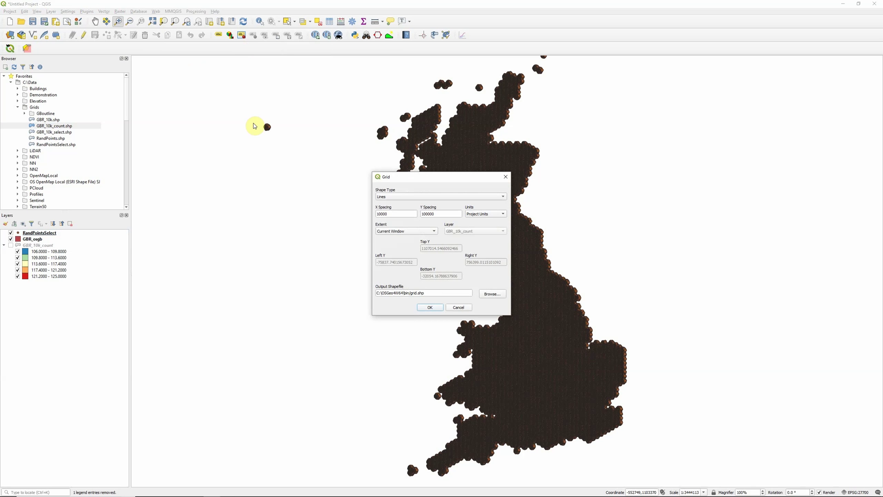
# - Set the grid to Hexagons covering GBR_osgb's layer extent and start choosing the output file
pyautogui.click(419, 200)
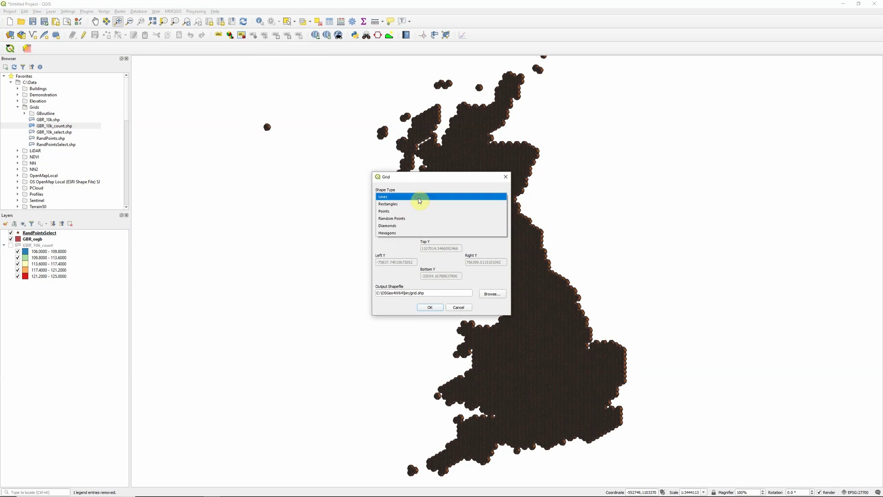
pyautogui.click(398, 233)
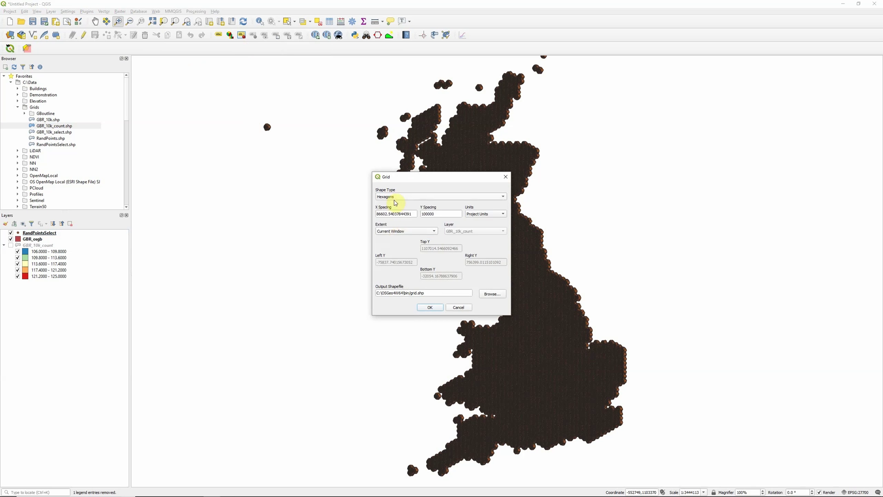
pyautogui.click(405, 231)
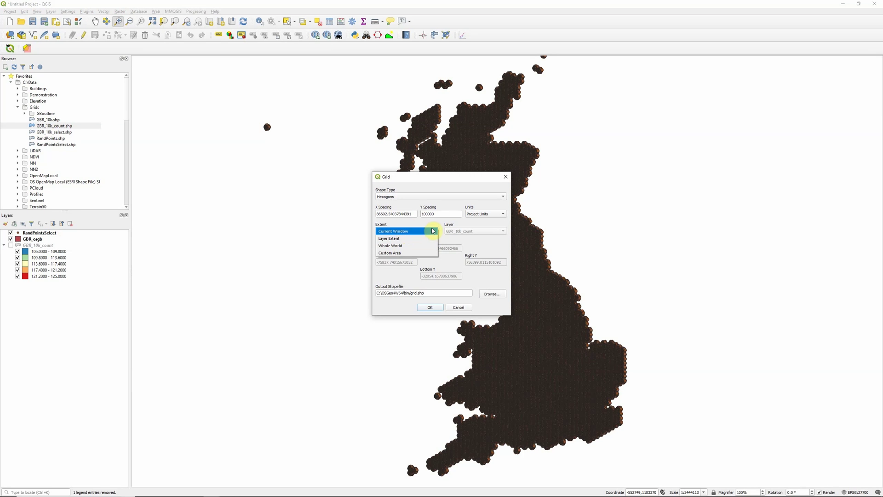
pyautogui.click(399, 238)
pyautogui.click(453, 238)
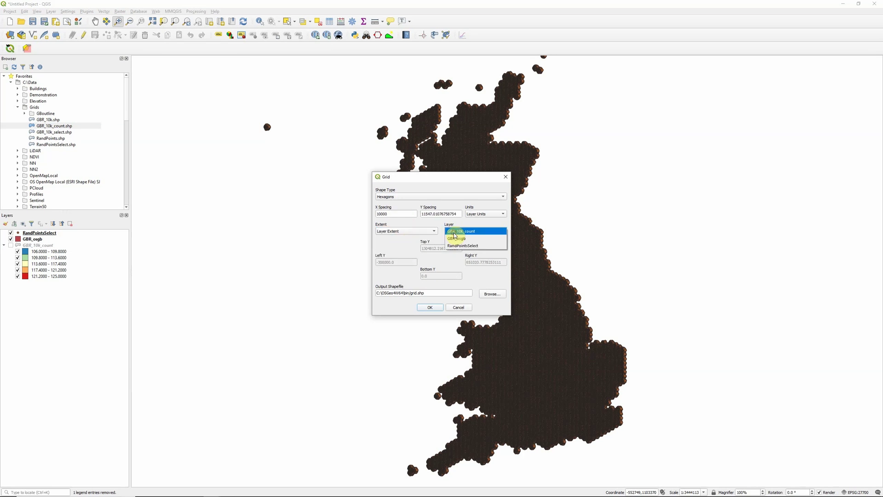
pyautogui.click(457, 239)
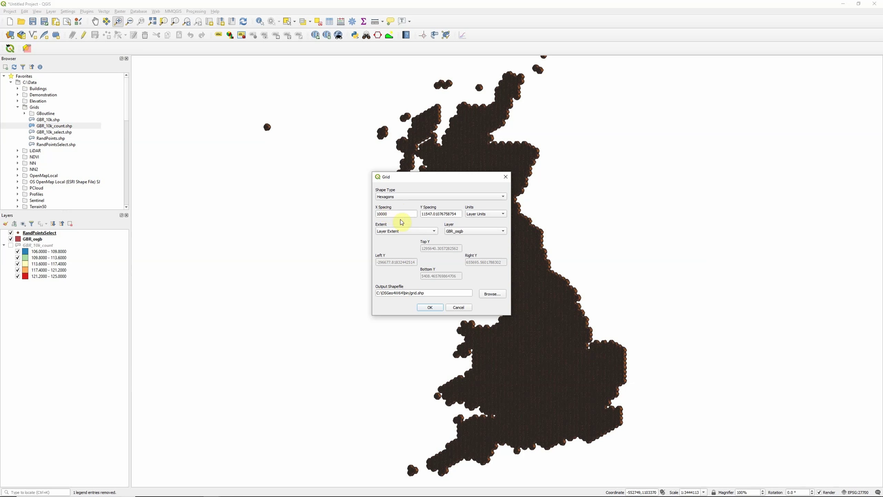
pyautogui.click(492, 294)
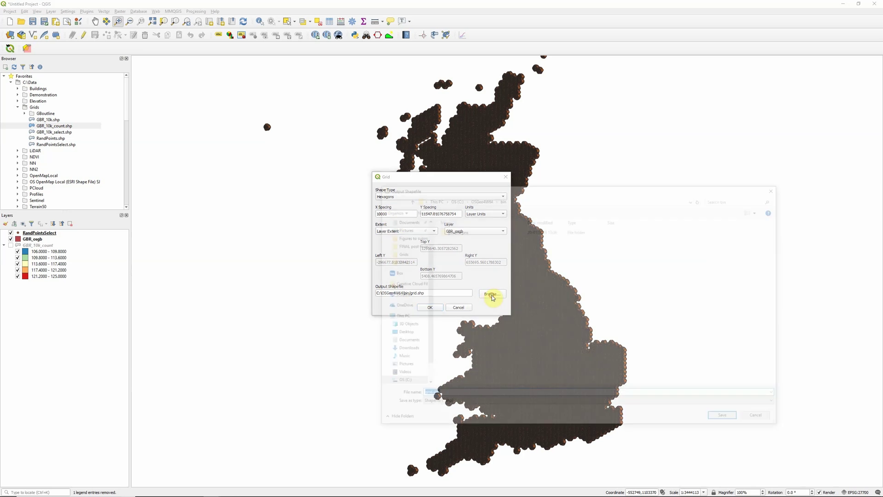
# - Save the hexagon grid as C:\Data\Grids\10kgrid.shp and generate its 10735 hexagons
pyautogui.click(399, 383)
pyautogui.doubleClick(448, 252)
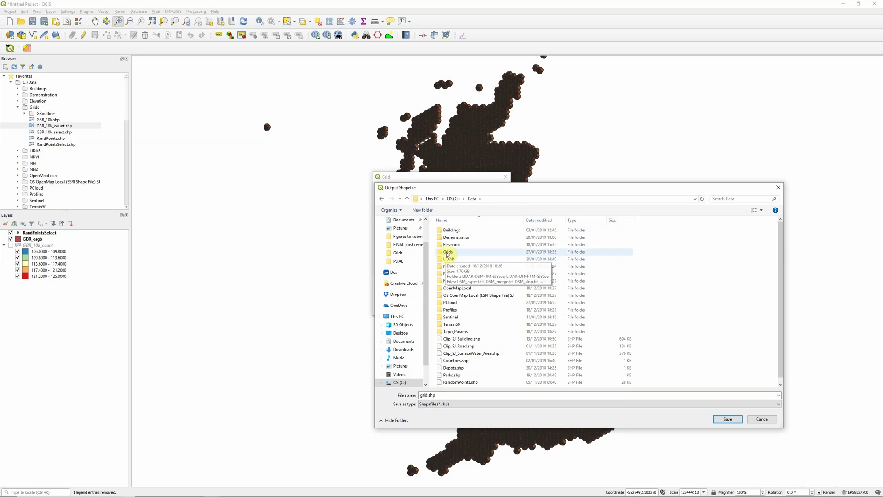
pyautogui.doubleClick(448, 252)
pyautogui.doubleClick(428, 395)
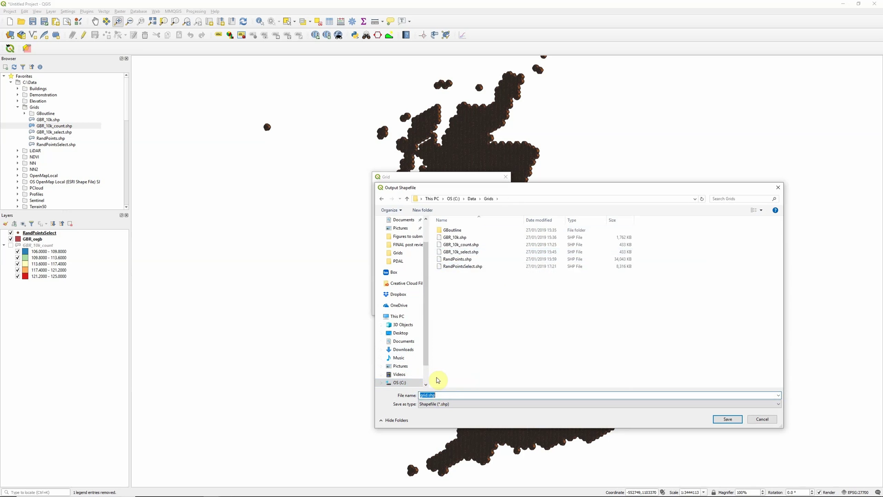
pyautogui.write('10k')
pyautogui.press('Return')
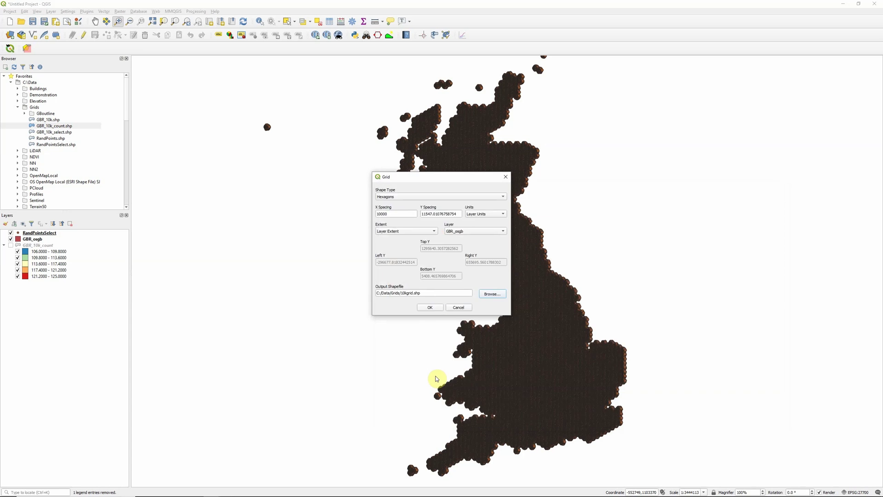
pyautogui.click(433, 307)
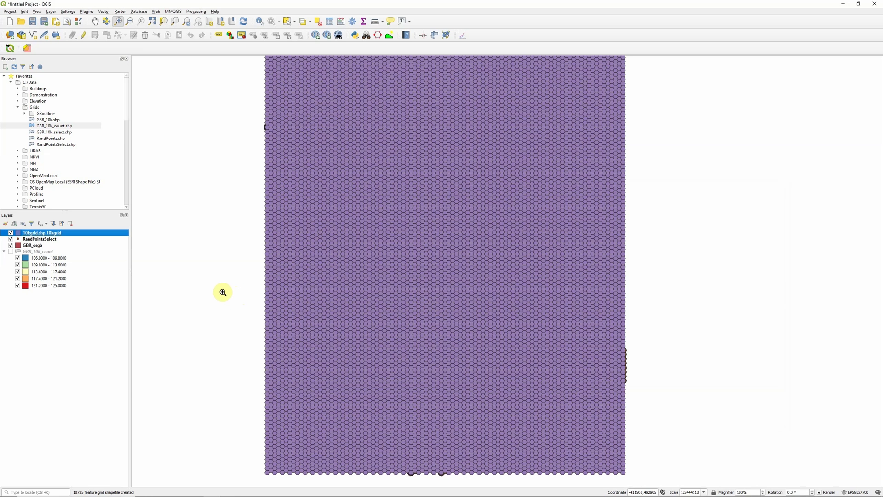
# - Open Select by Location and set it to compare 10kgrid against the GBR_osgb outline
pyautogui.click(103, 11)
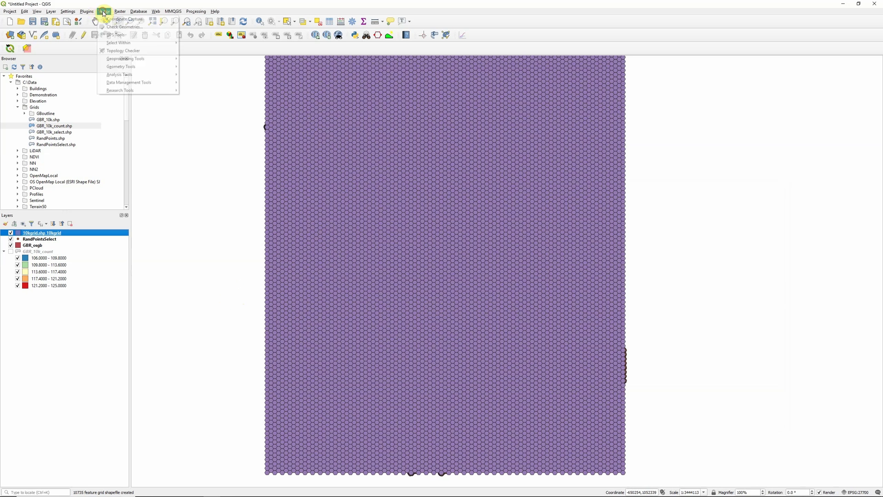
pyautogui.moveTo(154, 94)
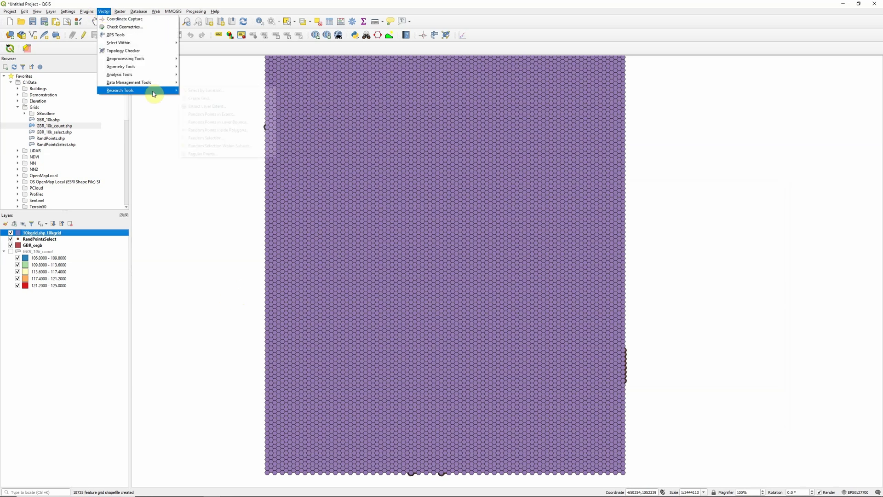
pyautogui.click(203, 92)
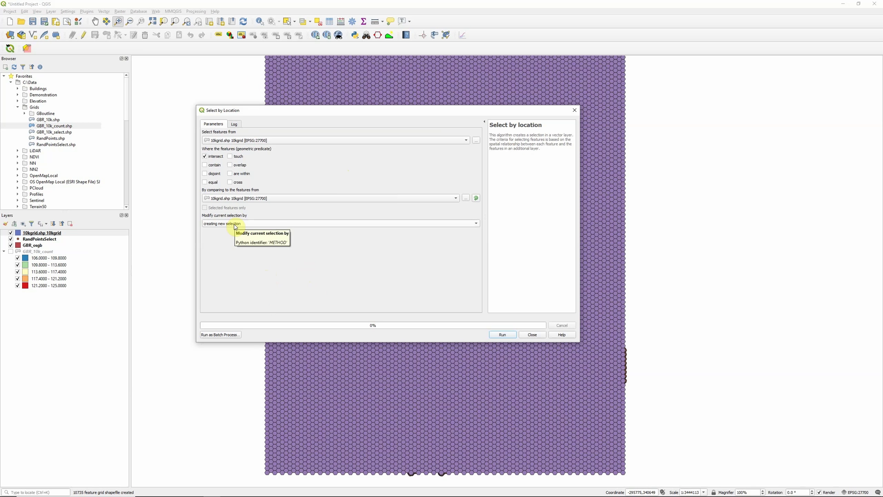
pyautogui.click(217, 199)
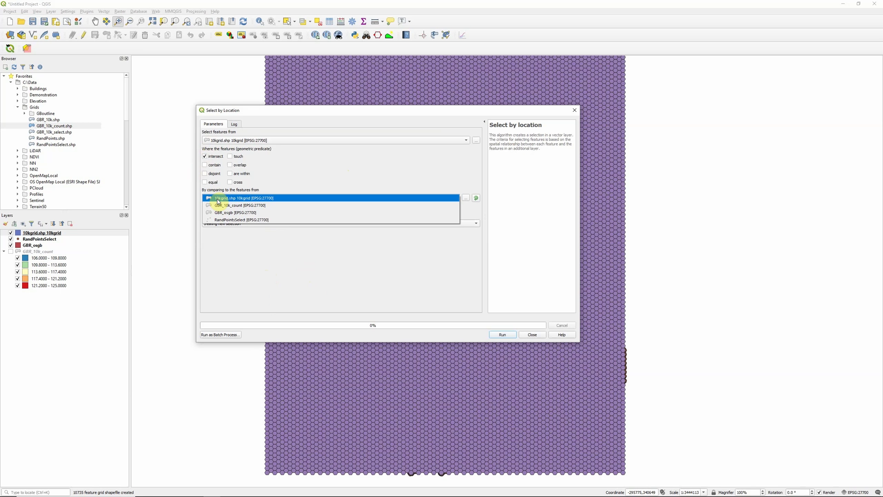
pyautogui.click(225, 212)
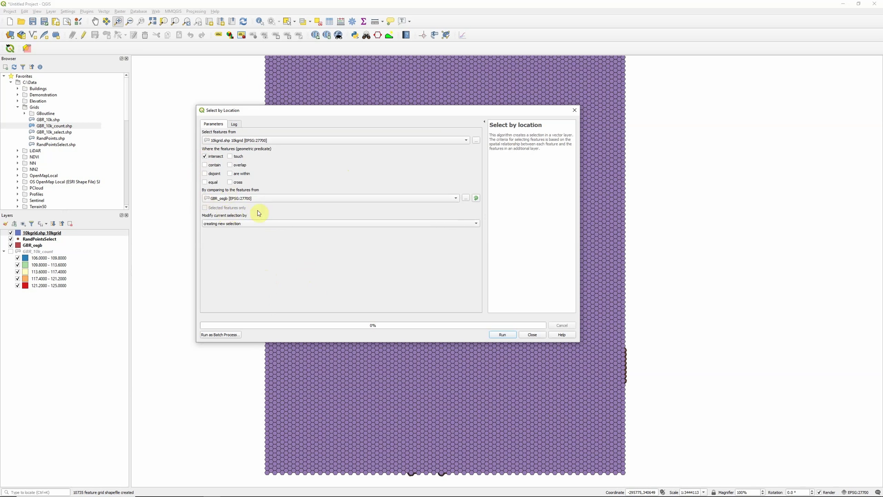
# - Run the selection to pick the 2824 hexagons intersecting GBR_osgb, then close the dialog
pyautogui.click(502, 334)
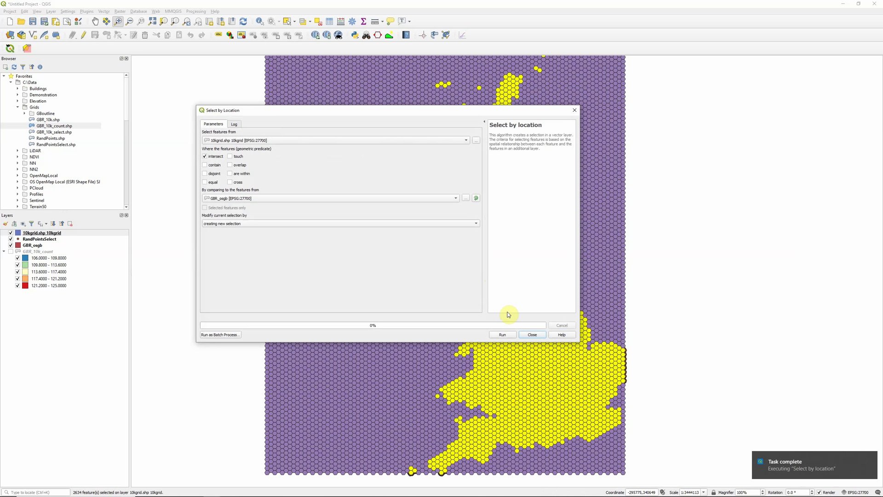
pyautogui.click(532, 335)
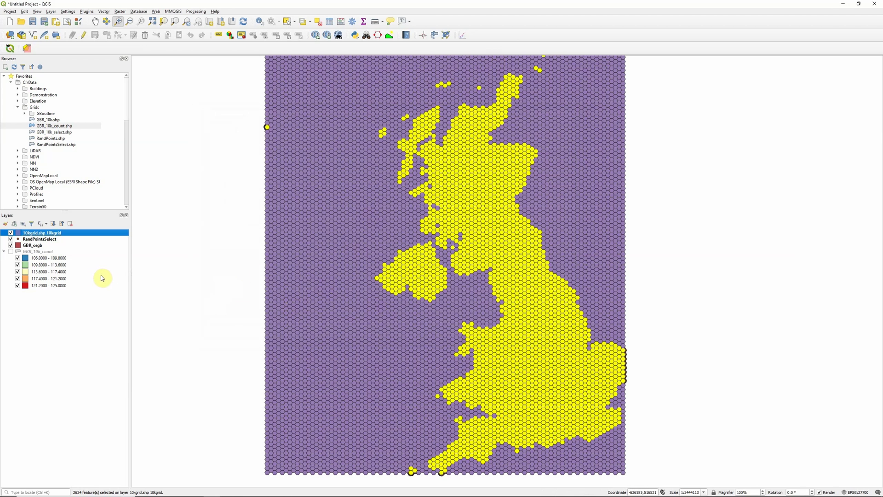
# - Export the selected hexagons to C:\Data\Grids\10kselect.shp and hide the 10kgrid layer
pyautogui.rightClick(51, 235)
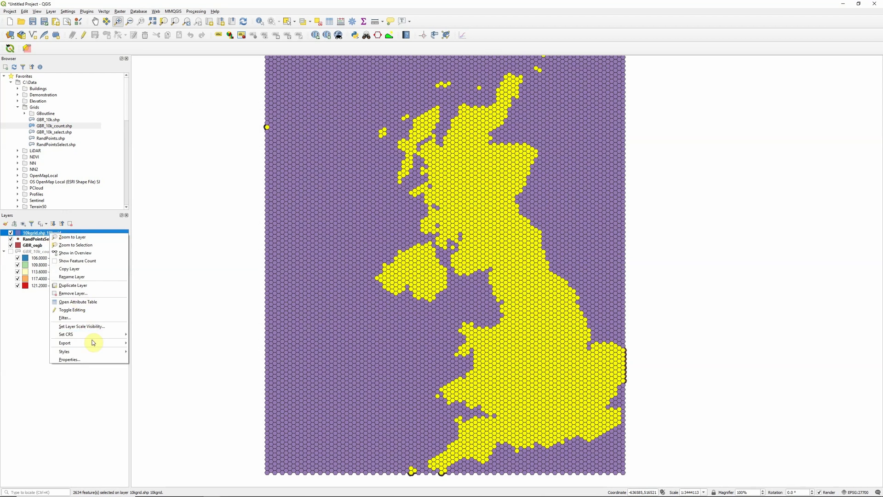
pyautogui.moveTo(67, 343)
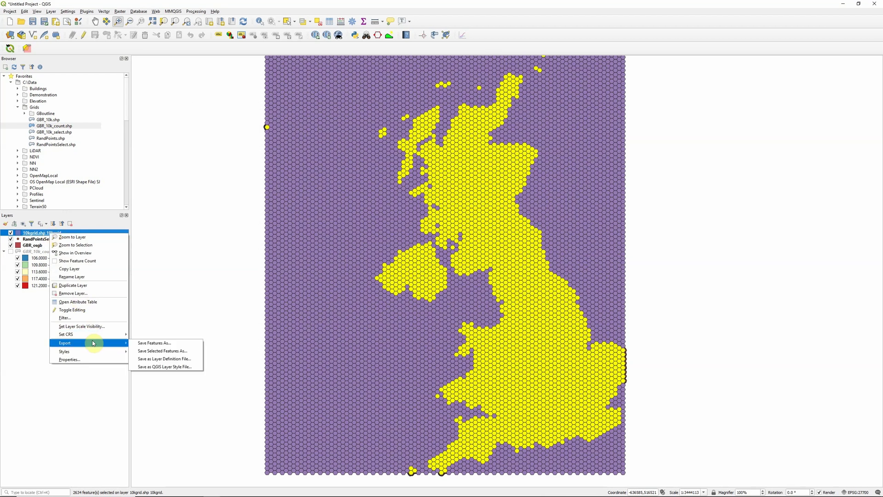
pyautogui.click(152, 352)
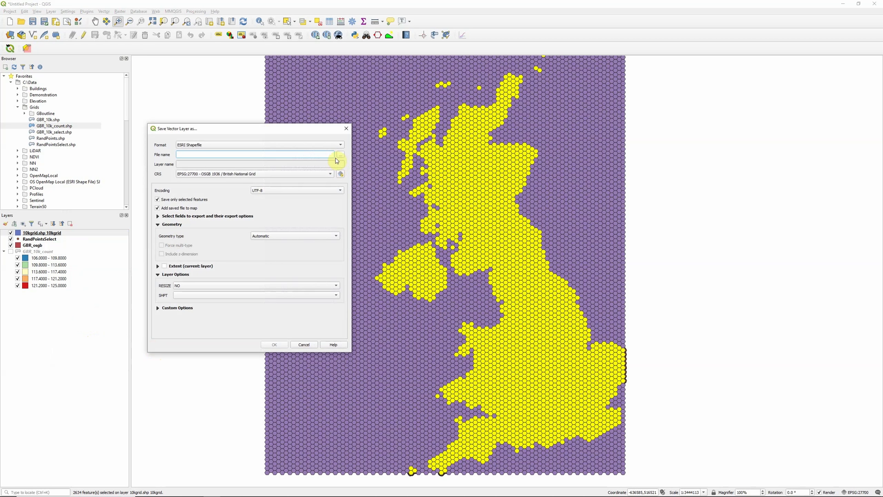
pyautogui.click(339, 157)
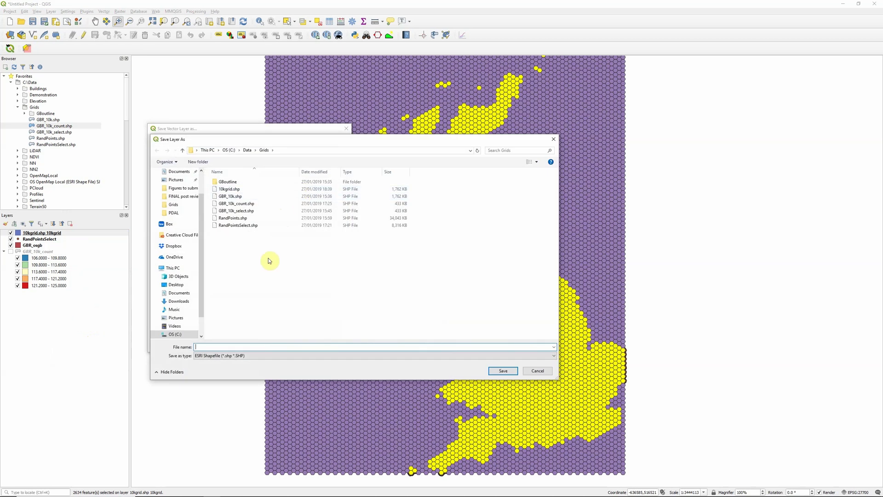
pyautogui.write('10kselect')
pyautogui.click(503, 371)
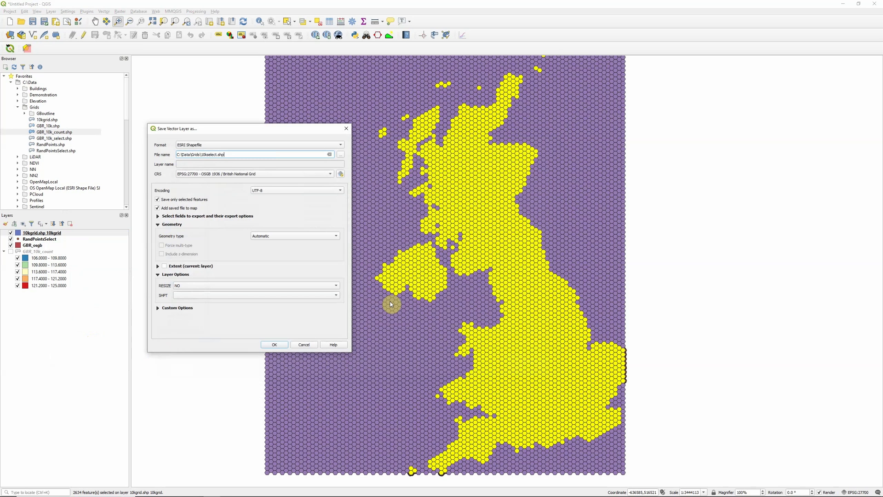
pyautogui.click(274, 345)
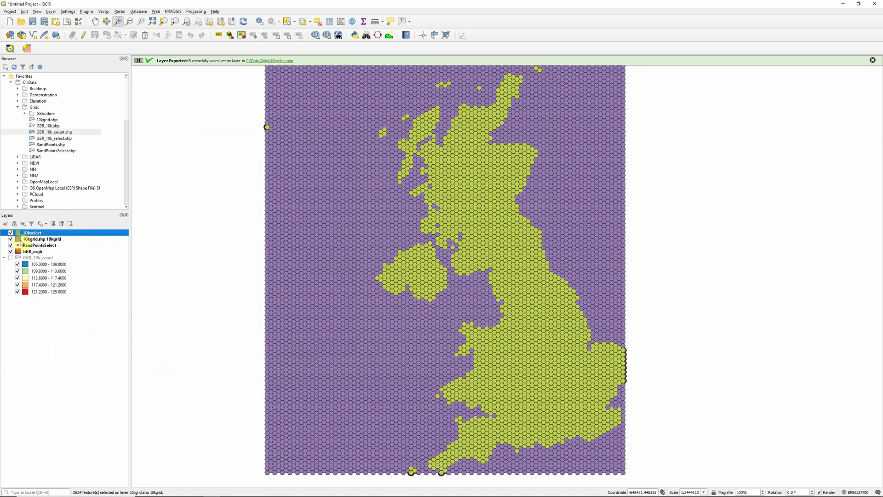
pyautogui.click(11, 239)
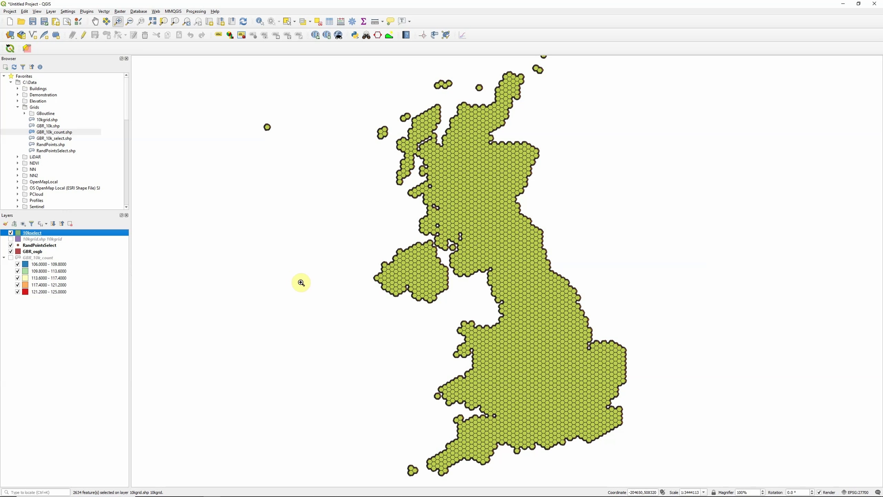
# - Open the Count Points in Polygon tool from Vector > Analysis Tools
pyautogui.click(86, 12)
pyautogui.moveTo(104, 12)
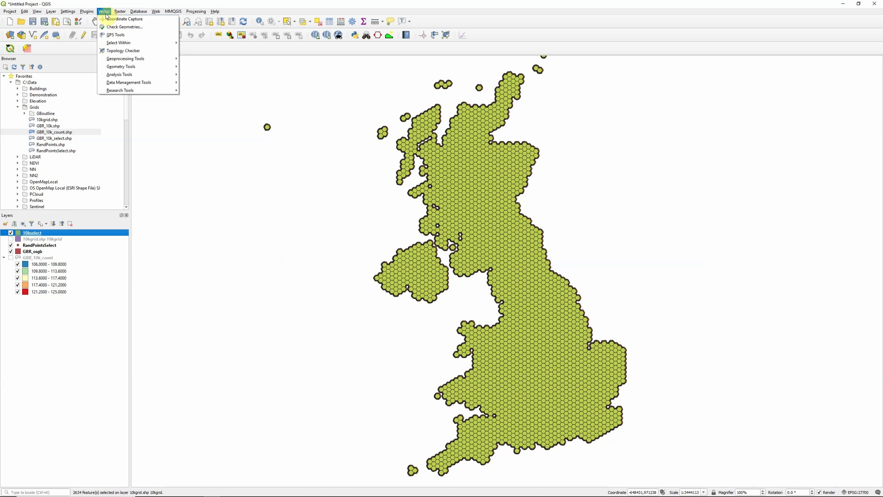
pyautogui.moveTo(140, 75)
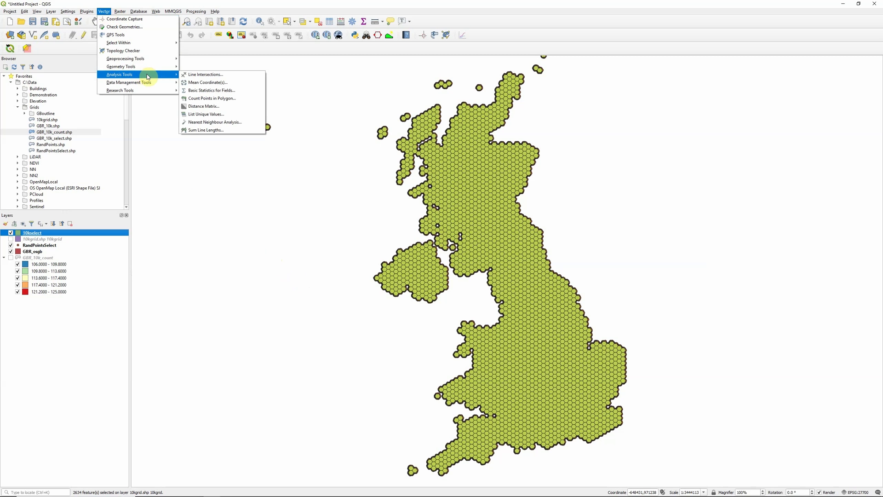
pyautogui.click(199, 99)
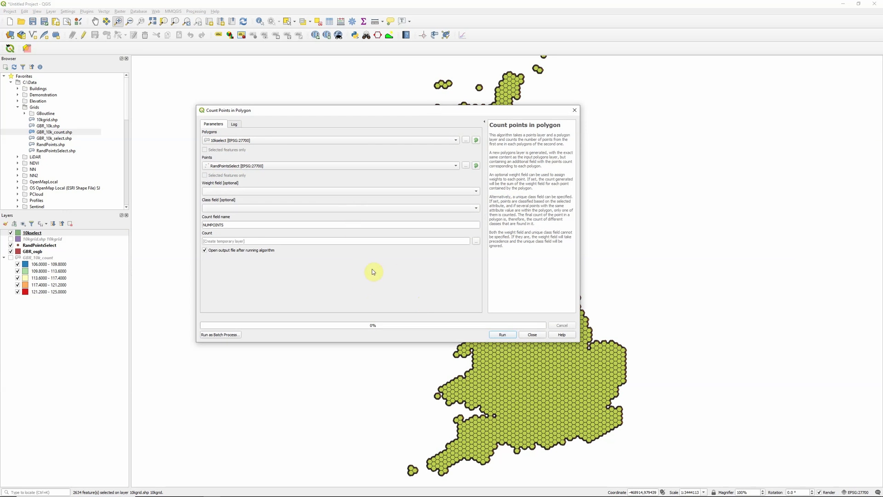
# - Name the count field COUNT and save the output to C:/Data/Grids/10kcount.shp
pyautogui.moveTo(237, 226); pyautogui.dragTo(183, 222)
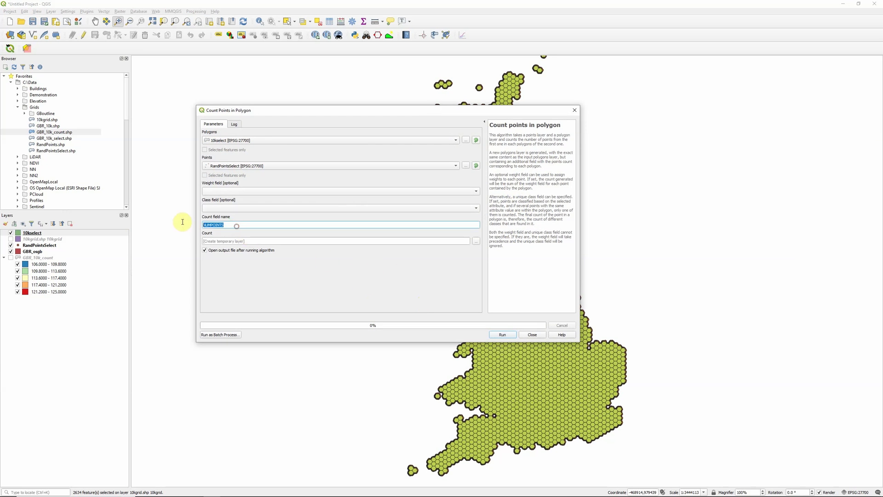
pyautogui.write('COUNT')
pyautogui.click(476, 241)
pyautogui.click(482, 254)
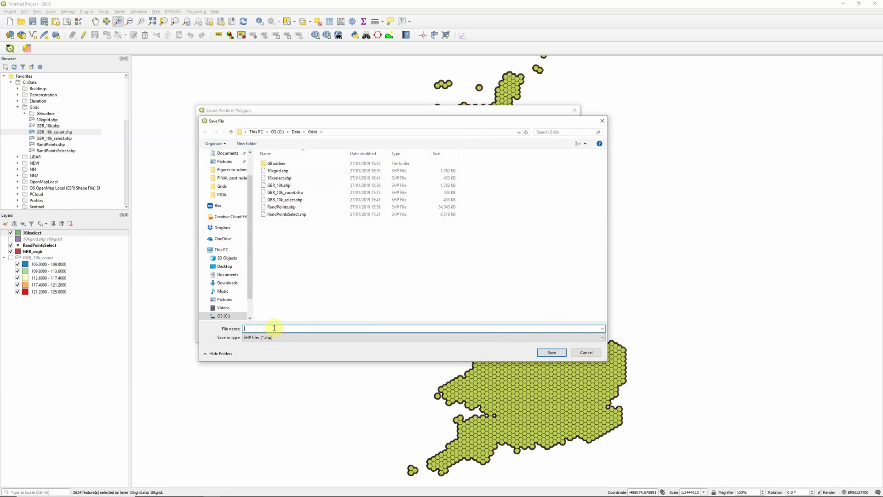
pyautogui.write('10kcount')
pyautogui.click(552, 353)
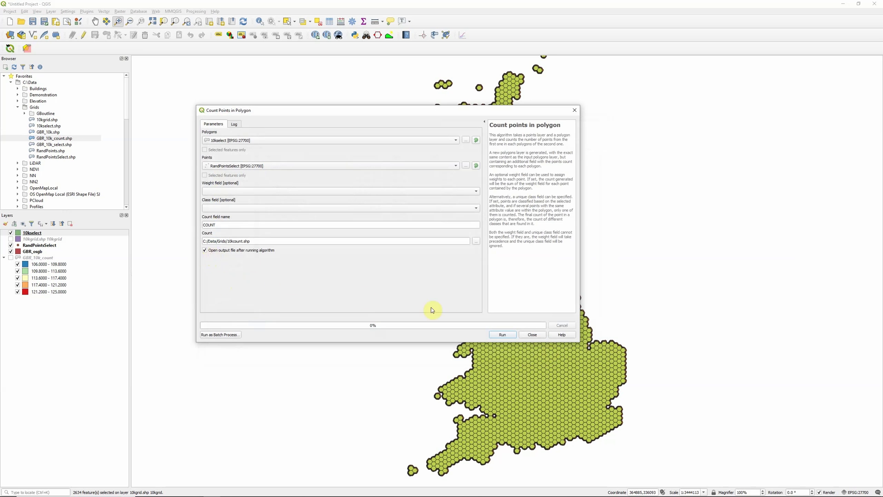
# - Run the point count on the 10kselect hexagons and close the finished tool
pyautogui.click(501, 335)
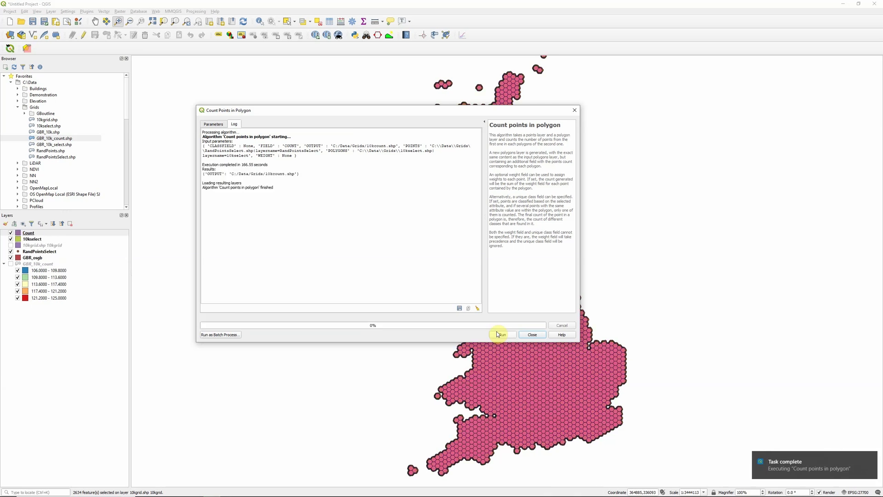
pyautogui.click(532, 334)
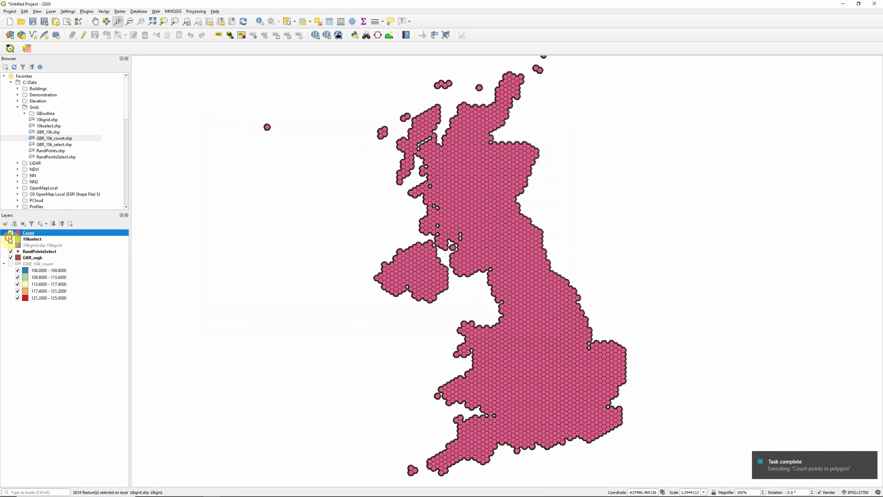
pyautogui.rightClick(26, 234)
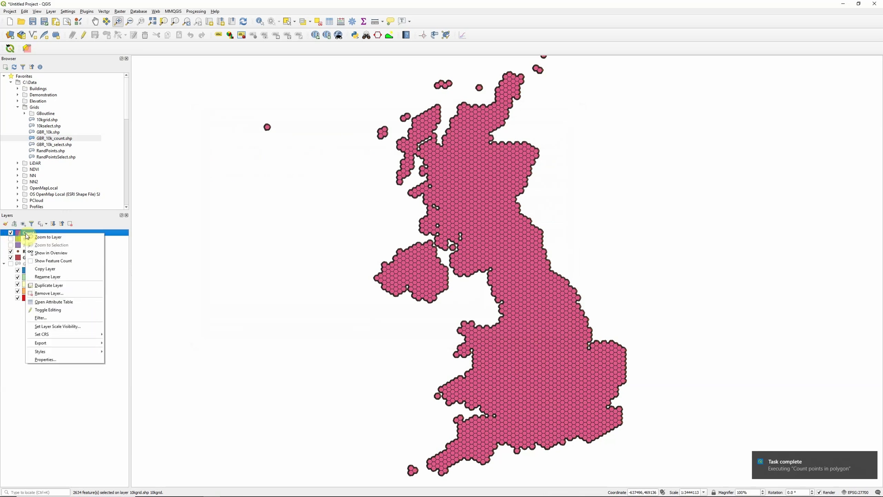
pyautogui.click(51, 302)
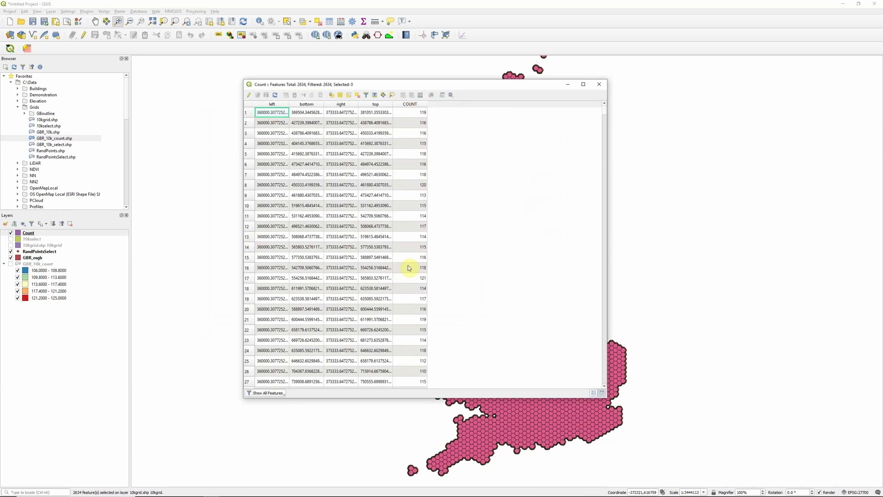
pyautogui.click(600, 85)
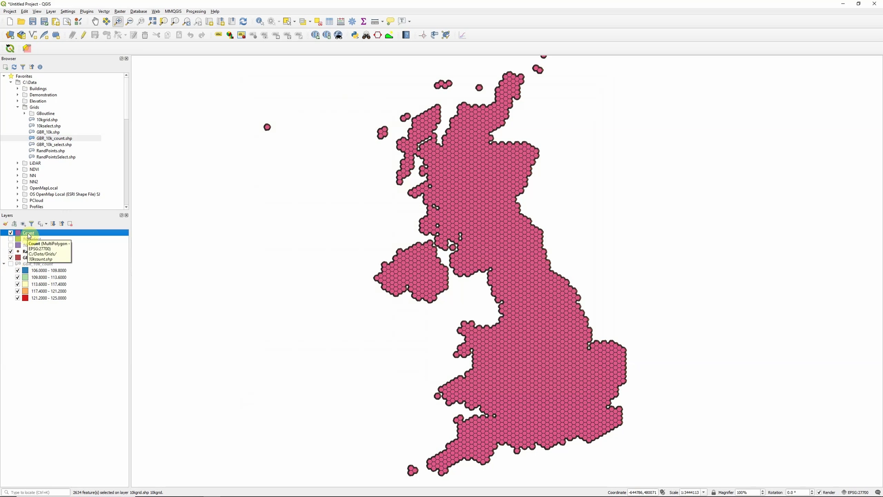
# - Hide the RandPointsSelect and GBR_osgb layers and bring up the Count layer's properties
pyautogui.click(10, 251)
pyautogui.click(11, 258)
pyautogui.rightClick(27, 235)
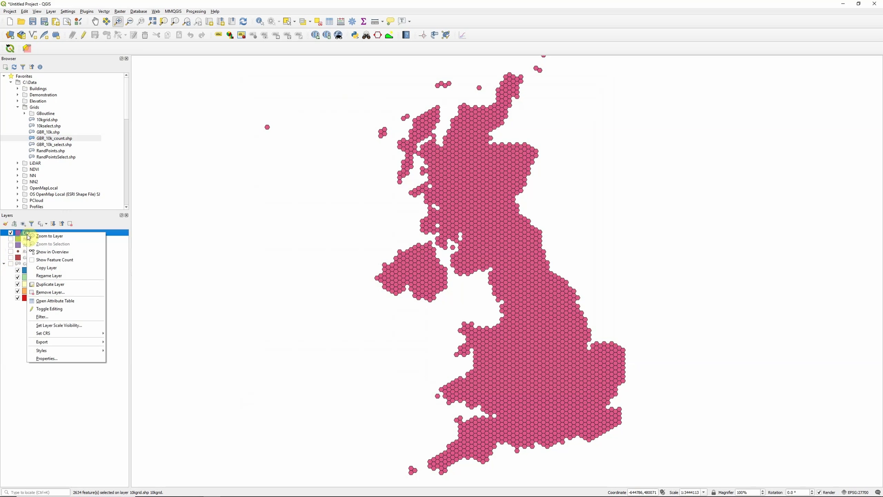
pyautogui.click(45, 359)
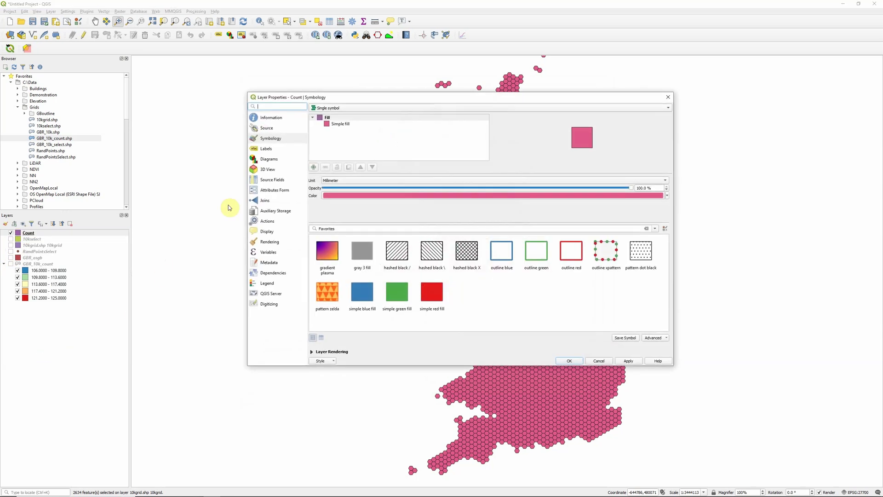
# - Set Count's symbology to Graduated on the COUNT field with an inverted RdGy ramp
pyautogui.click(337, 109)
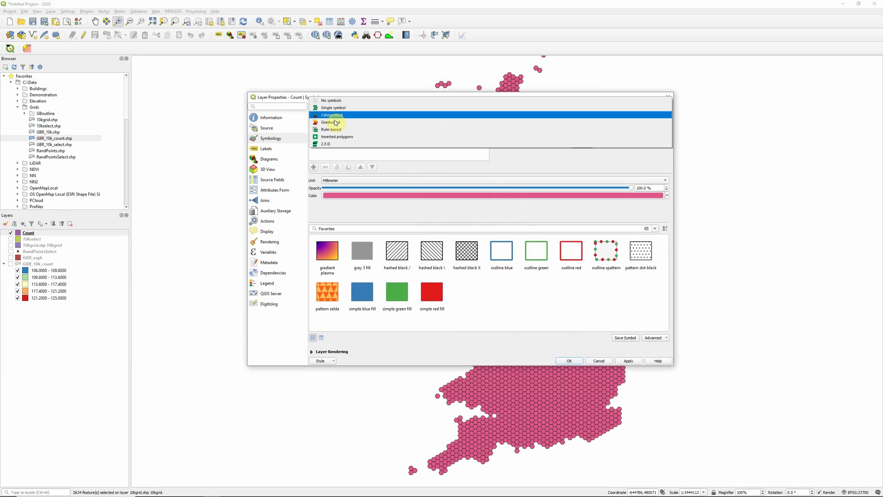
pyautogui.click(336, 123)
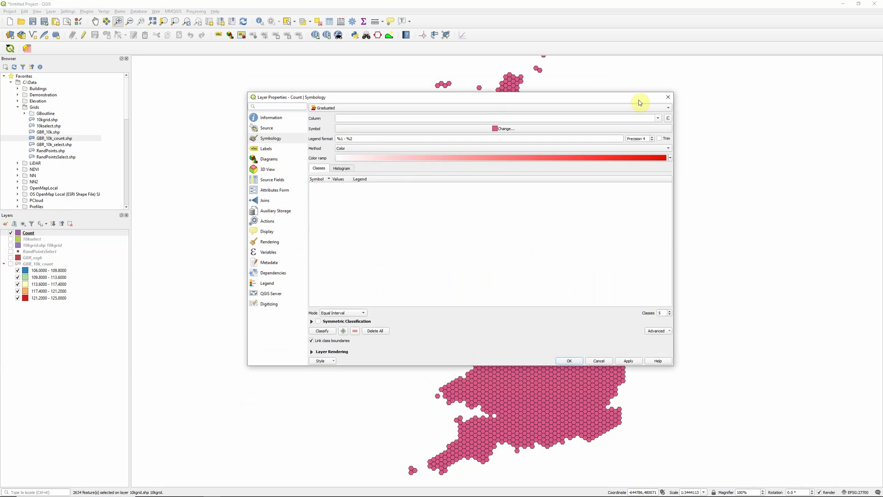
pyautogui.click(658, 118)
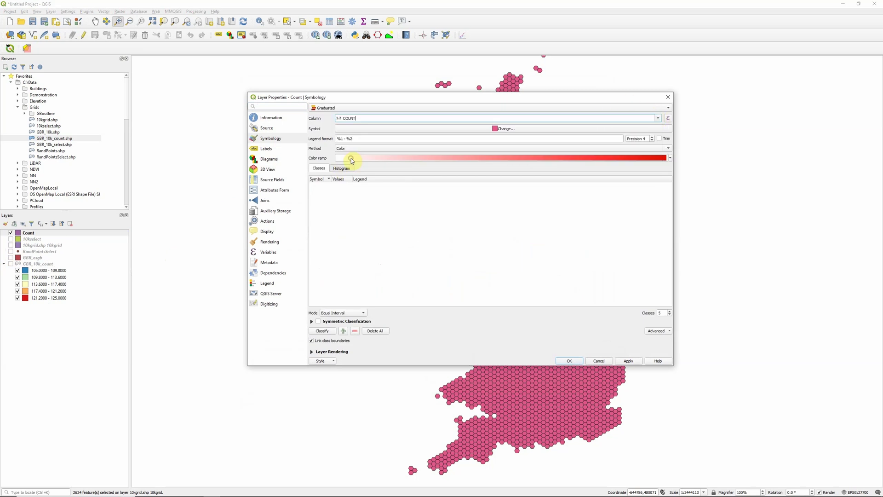
pyautogui.click(352, 160)
pyautogui.click(670, 159)
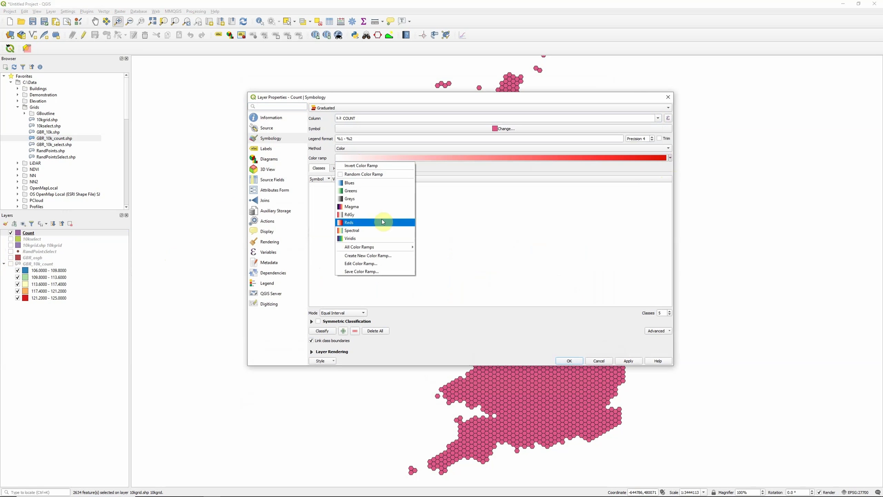
pyautogui.click(361, 216)
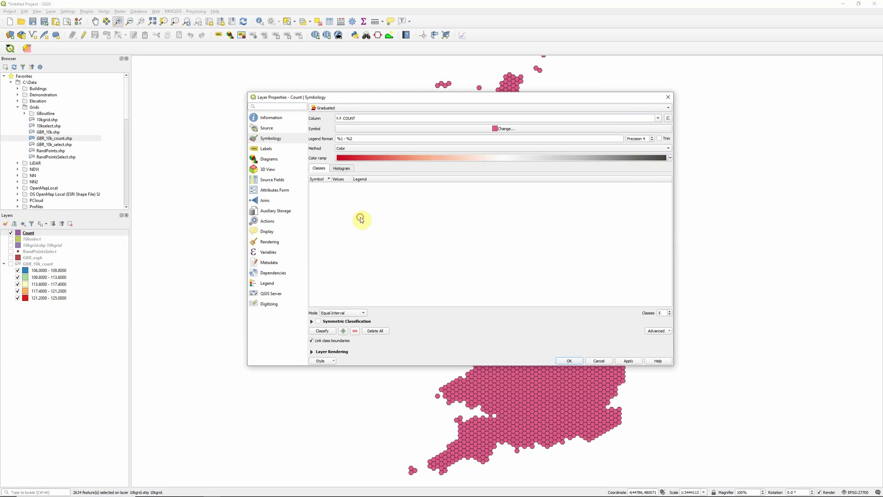
pyautogui.click(671, 157)
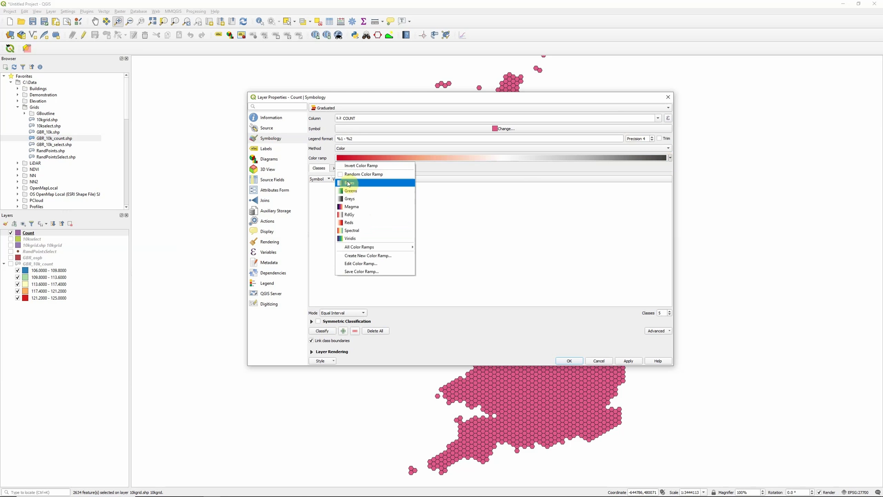
pyautogui.click(352, 165)
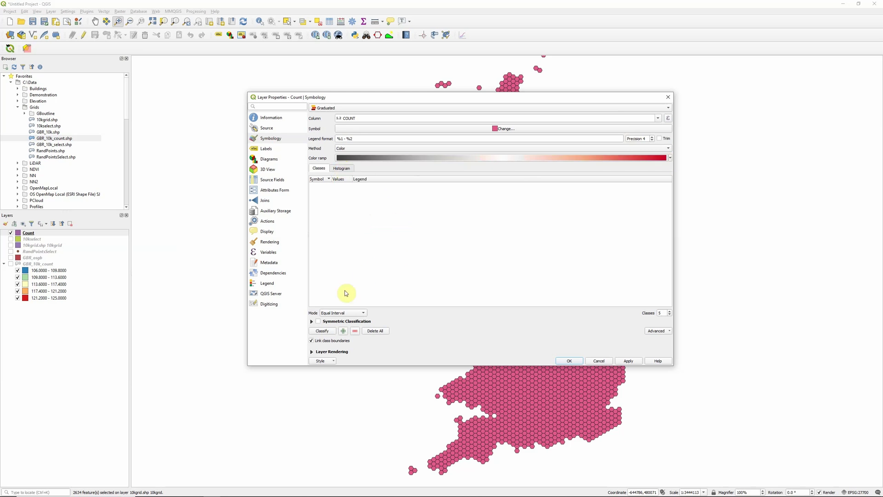
# - Classify into five COUNT classes and apply the grey-to-red style to the map
pyautogui.click(322, 331)
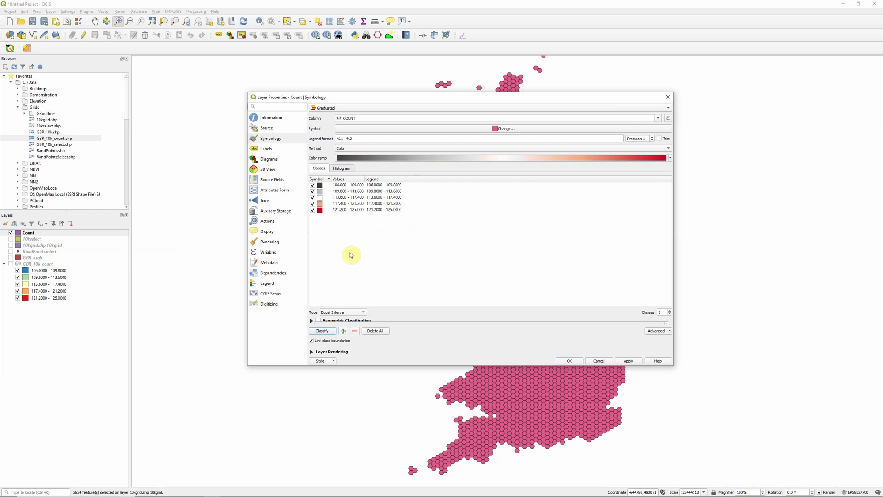
pyautogui.click(629, 362)
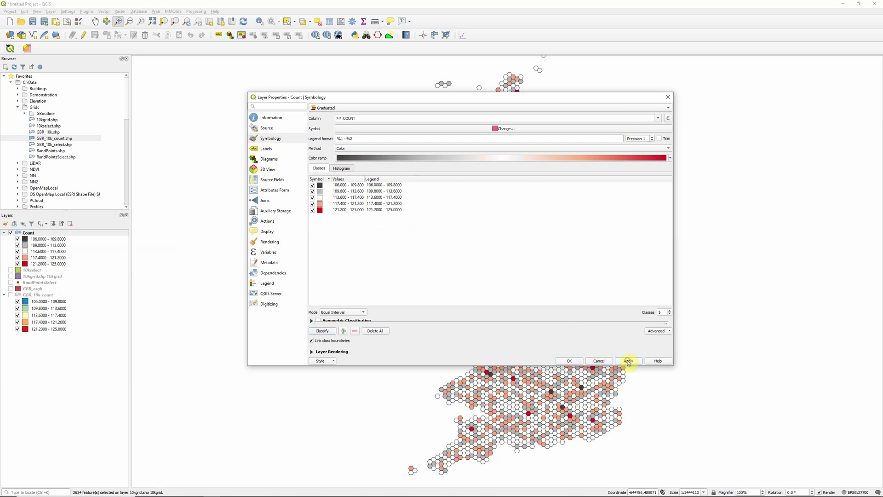
pyautogui.click(569, 361)
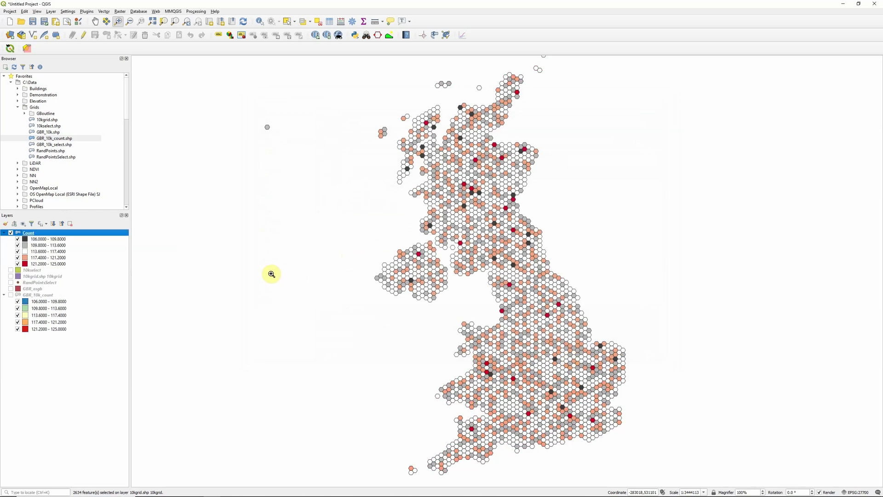